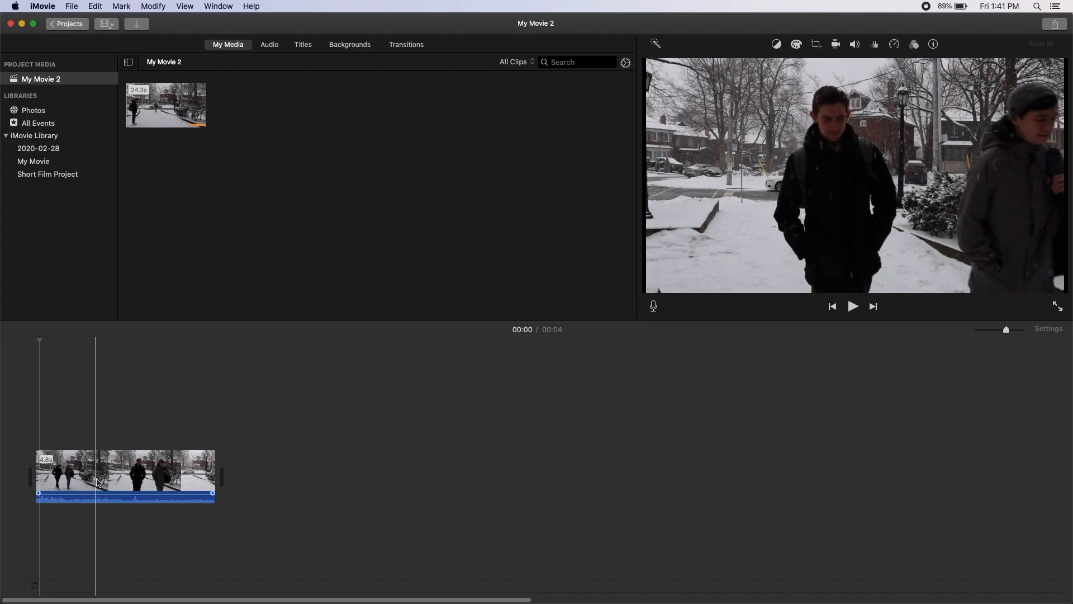
- Stop the clip at about one second and capture a screenshot of the man's face in the preview
left_click(98, 482)
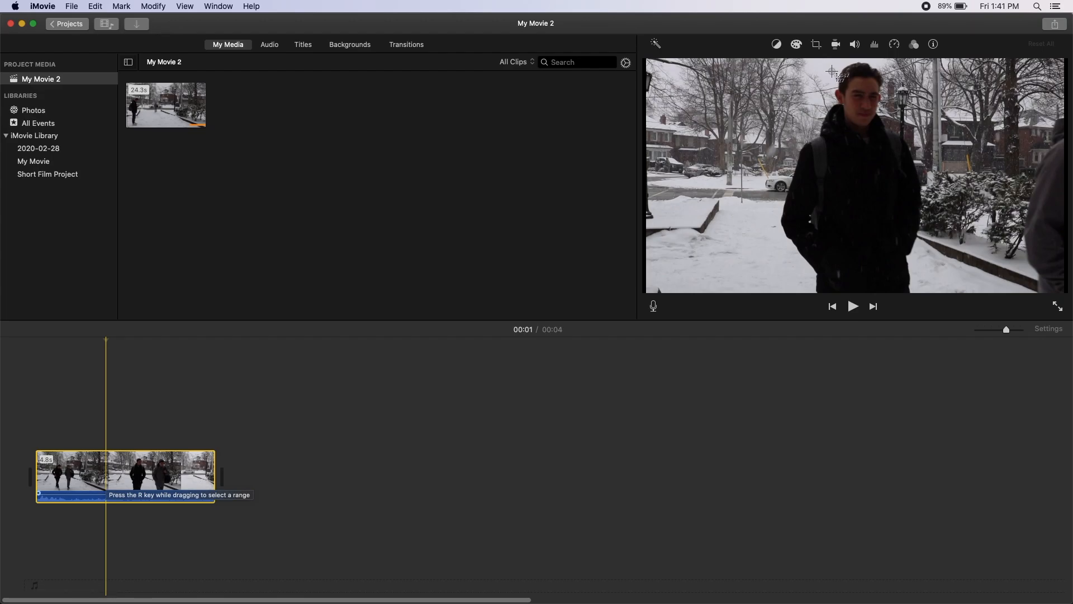
left_click_drag(821, 63, 909, 134)
- Switch to Chrome and open canva.com
mouse_move(527, 599)
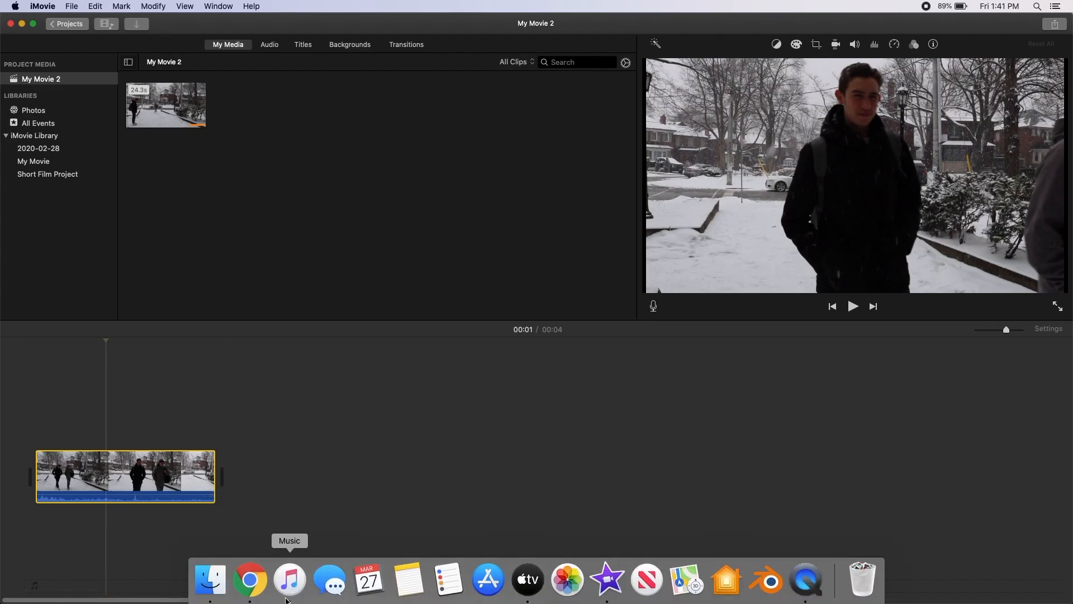
left_click(257, 596)
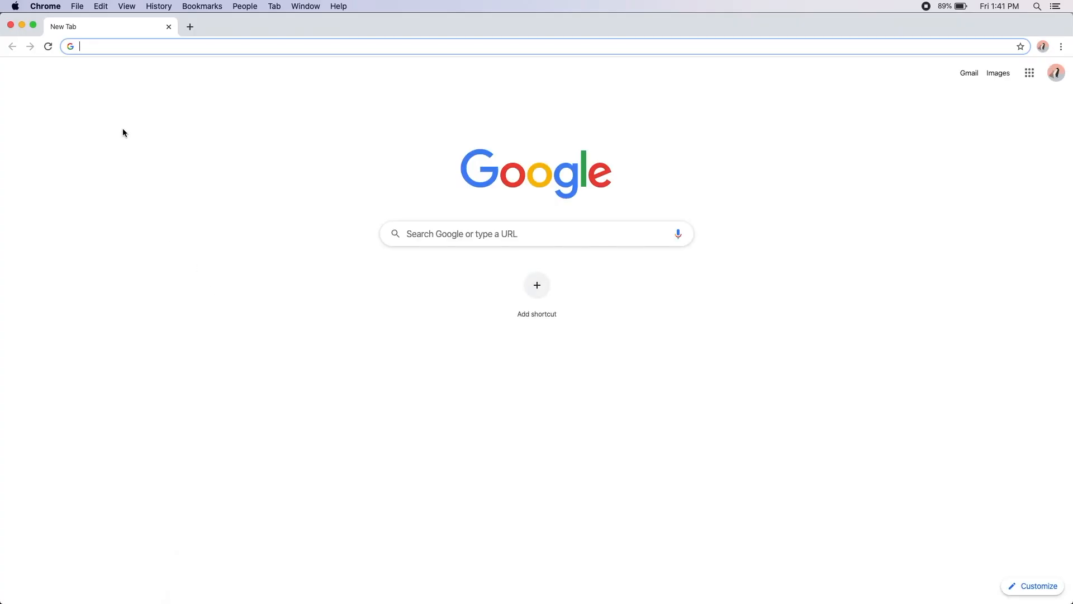
type("Con")
key("BackSpace")
key("BackSpace")
key("BackSpace")
type("anva.com")
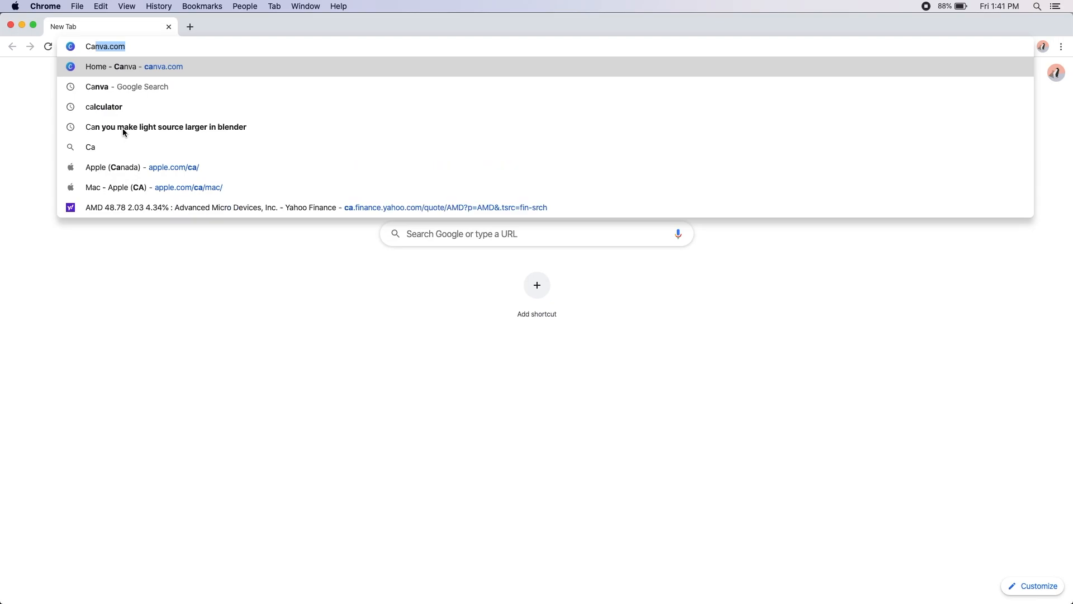
key("Return")
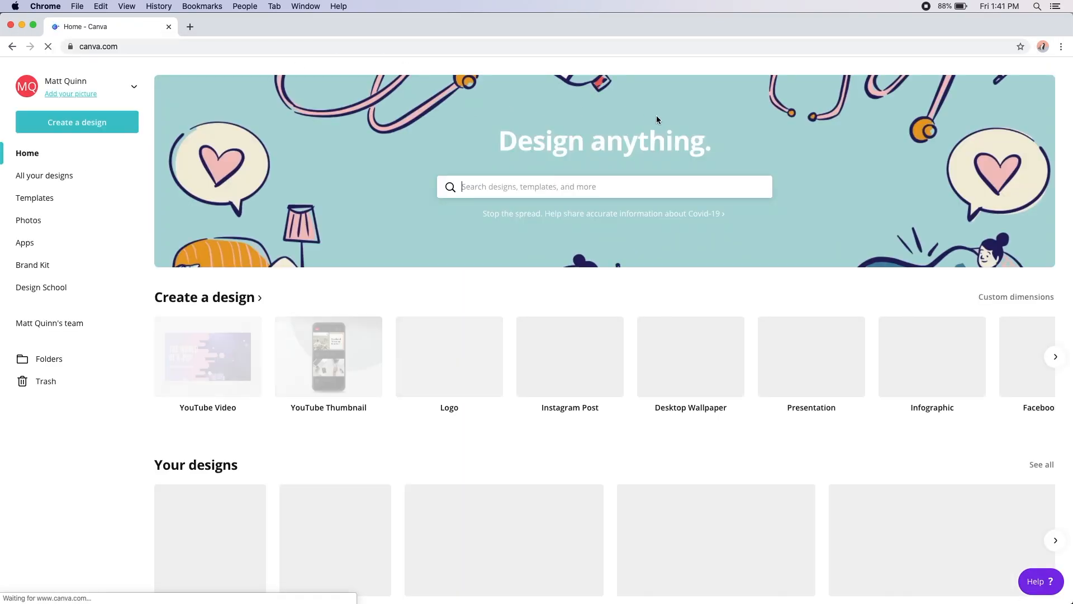
- Create a new Canva design with custom dimensions of 100 × 100 px and close the Canva home page
left_click(1016, 296)
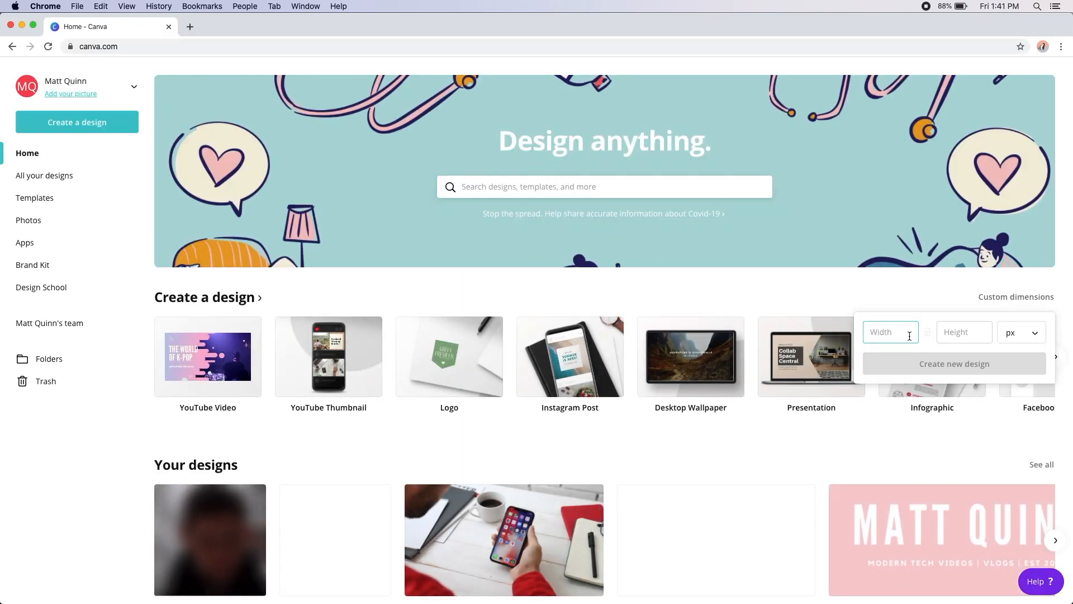
type("100")
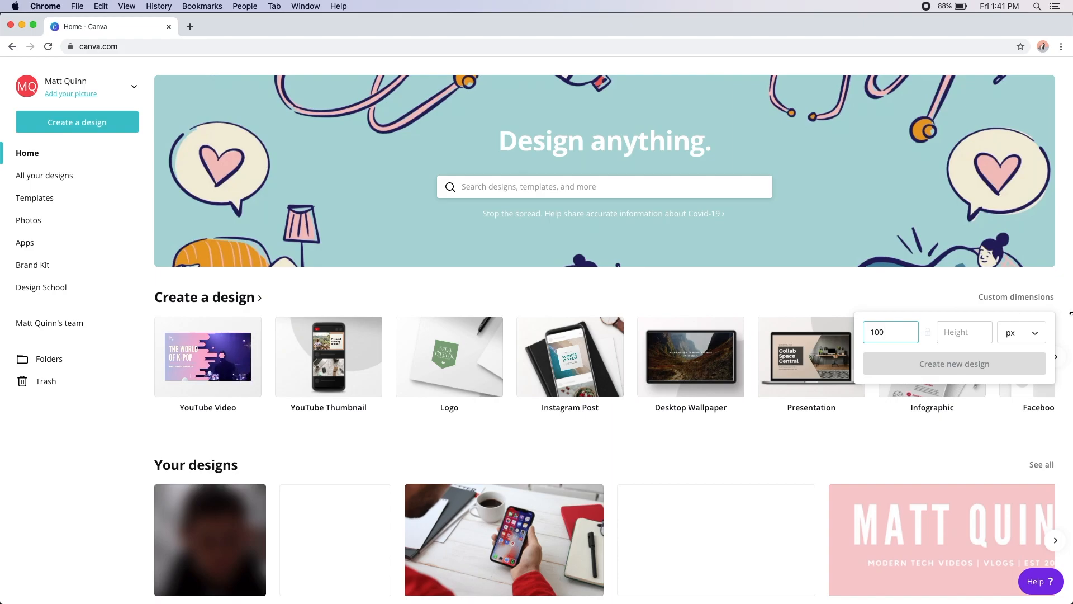
left_click(969, 337)
type("100")
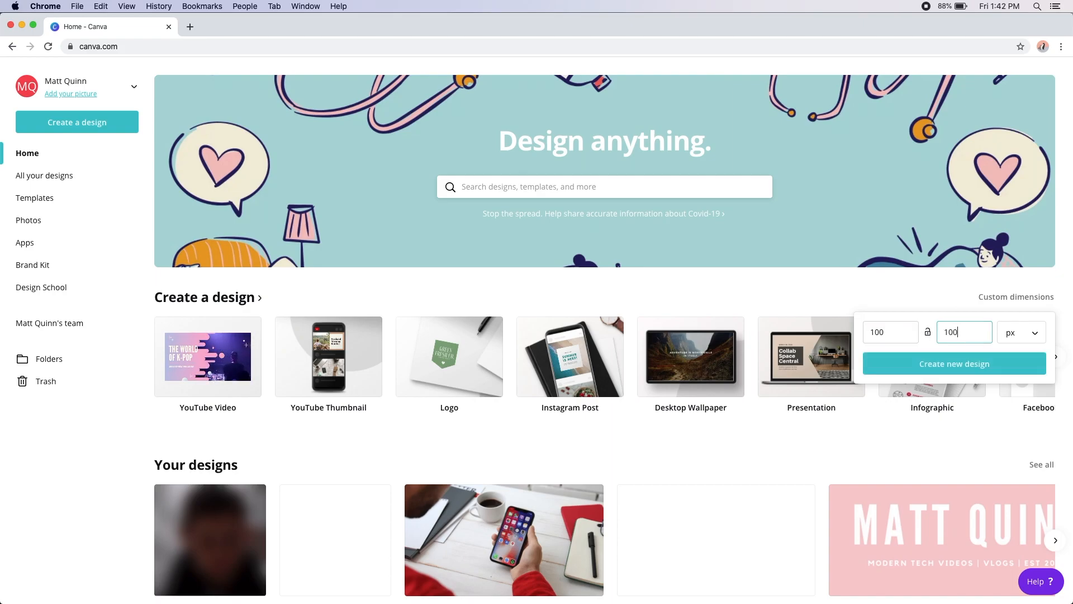
left_click(1006, 364)
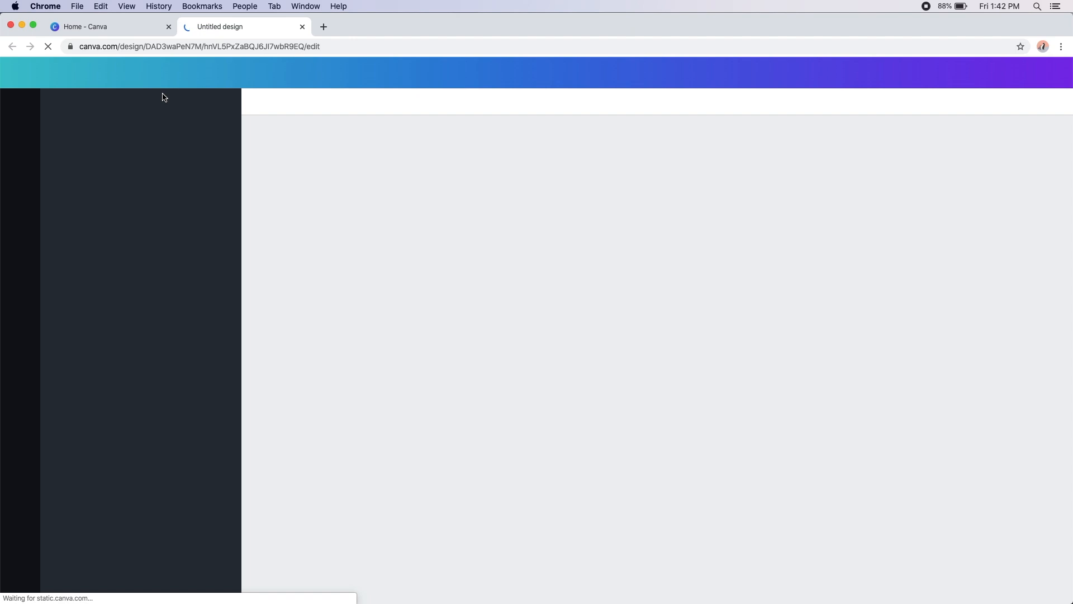
left_click(168, 26)
- Upload the face screenshot from the recent files and place it on the page, enlarged to about 117 × 100 px
left_click(20, 387)
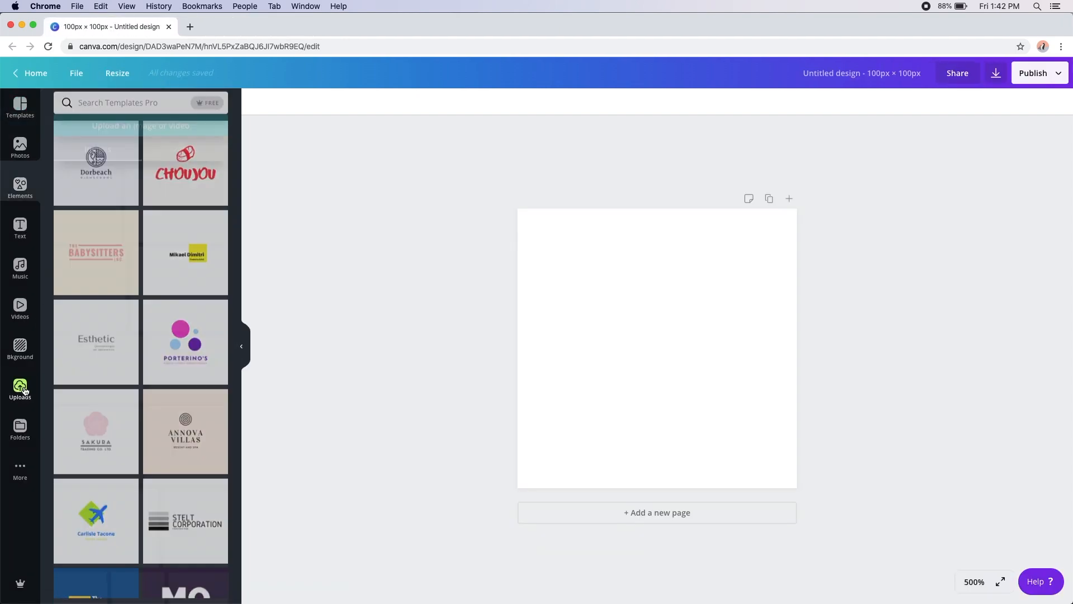
left_click(134, 110)
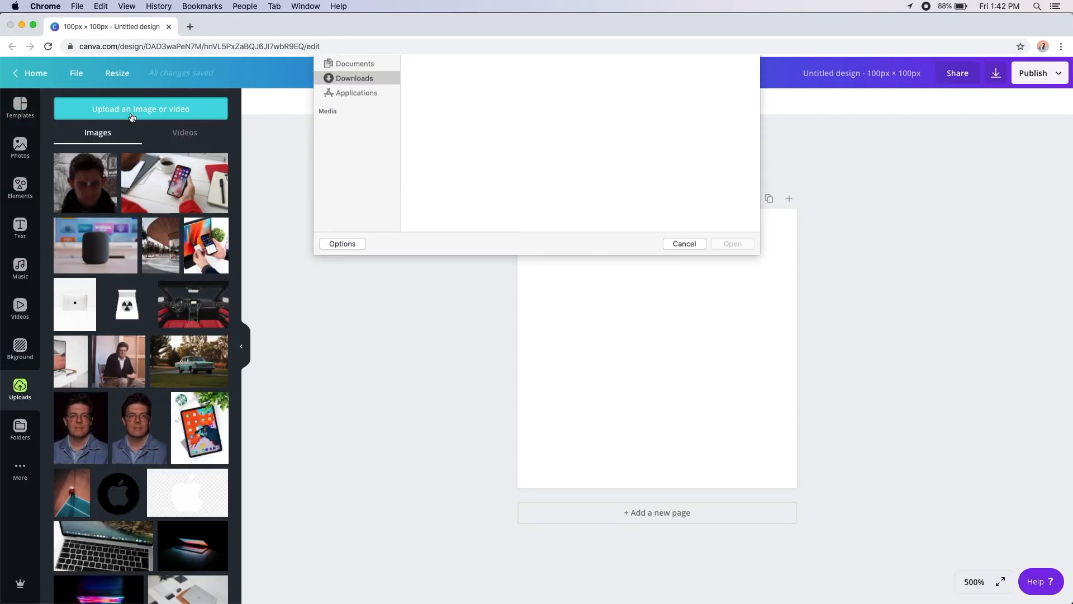
left_click(351, 100)
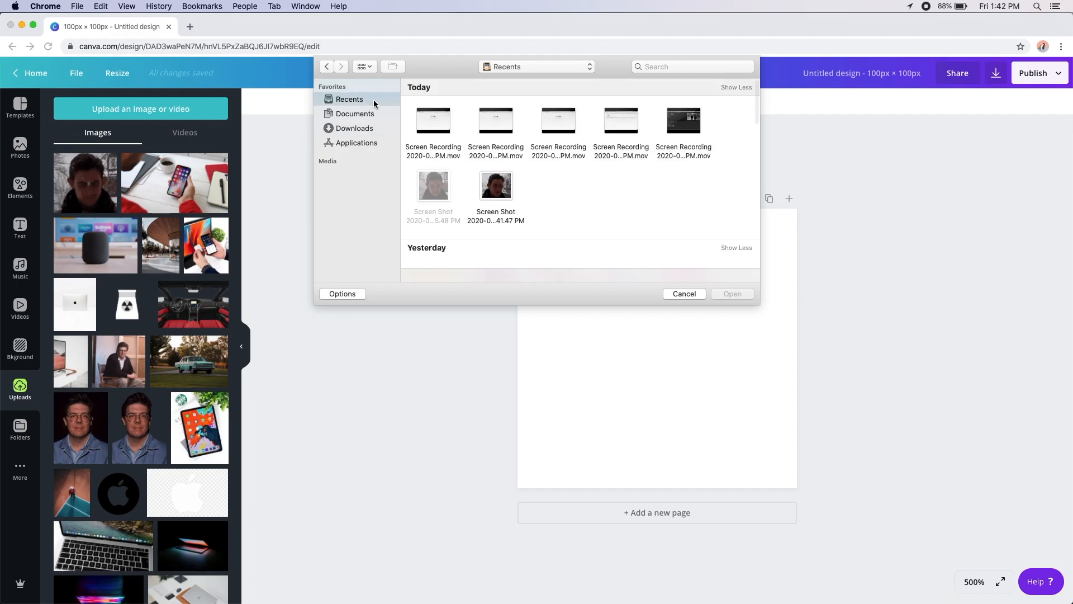
double_click(502, 188)
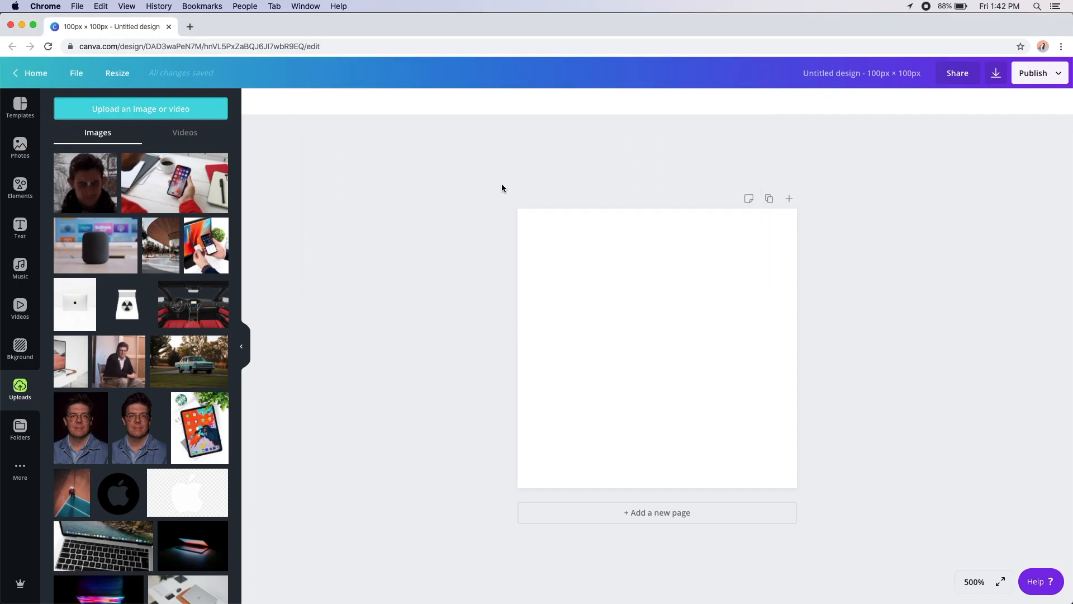
left_click_drag(118, 195, 578, 249)
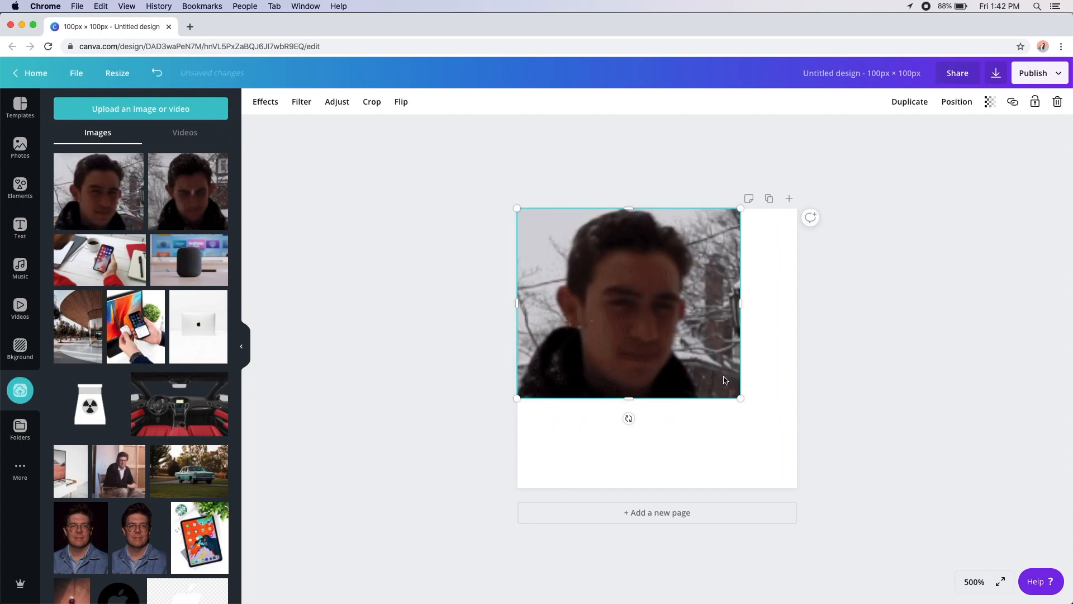
left_click_drag(740, 399, 831, 500)
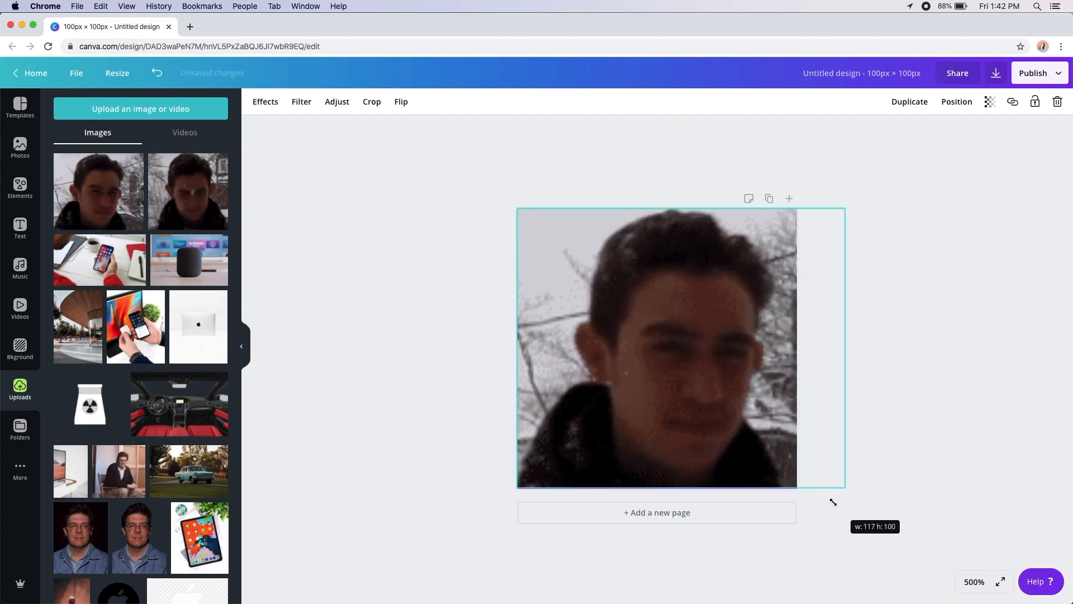
- Blur the face photo to the maximum and shift it slightly so the face sits nearer the page's centre
left_click(338, 104)
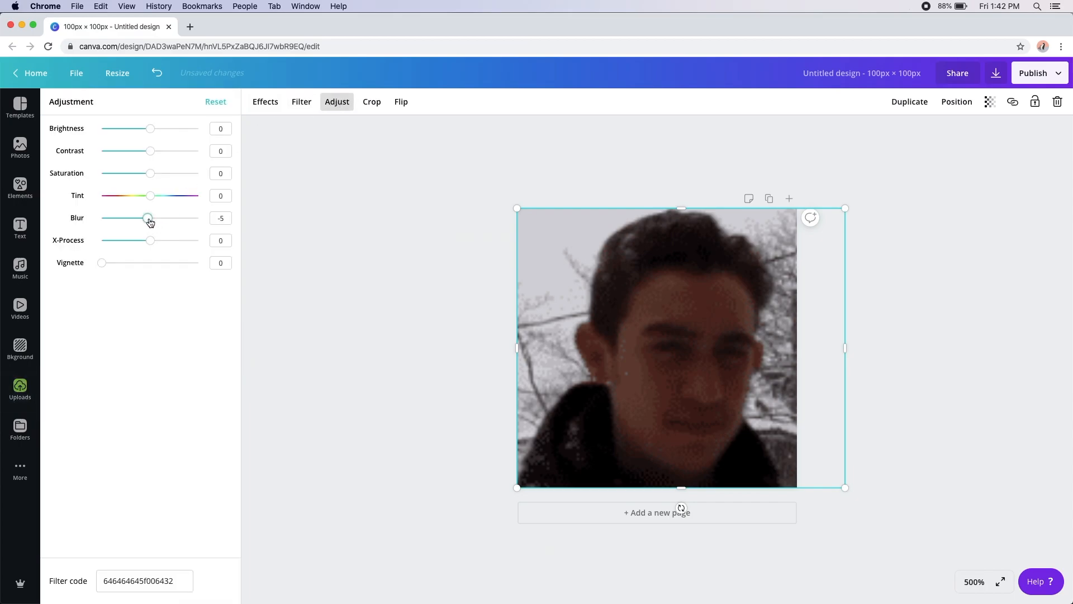
left_click_drag(150, 219, 241, 226)
left_click(599, 245)
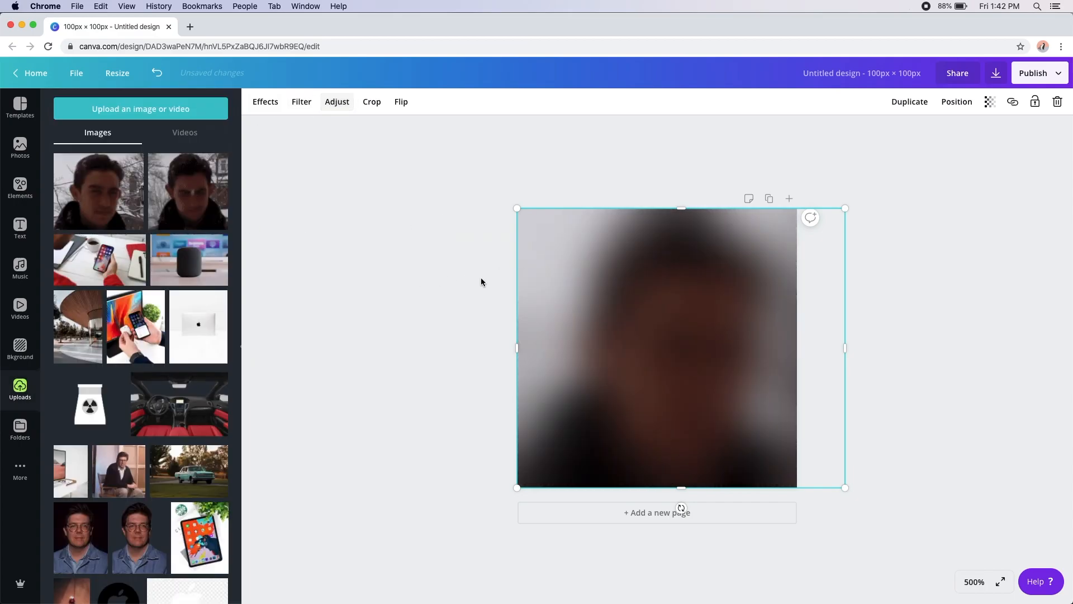
left_click_drag(549, 280, 541, 282)
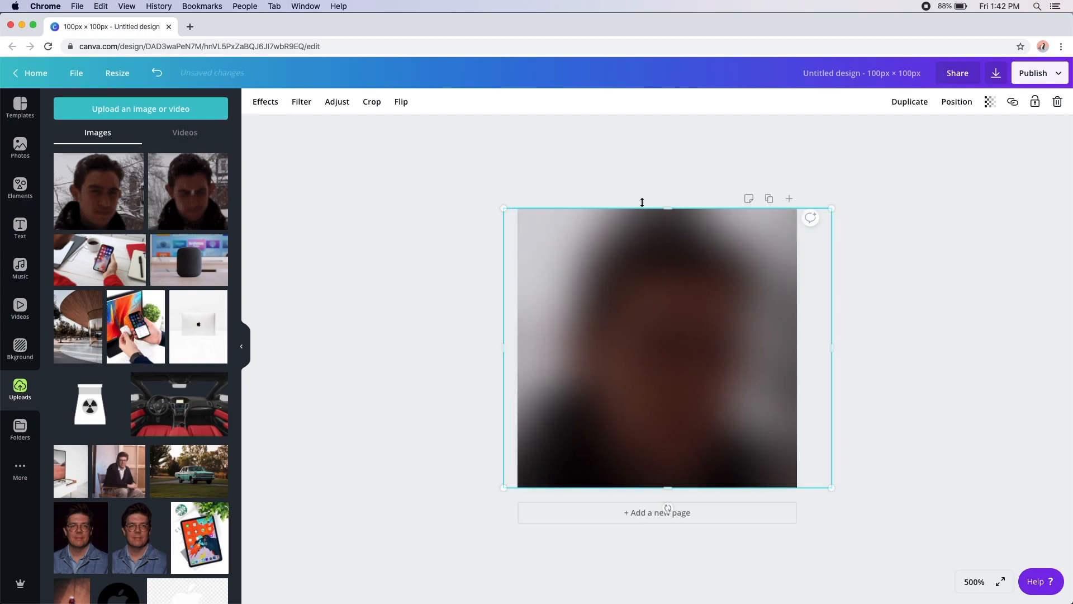
- Download the blurred design as a PNG at size 1.0
left_click(997, 71)
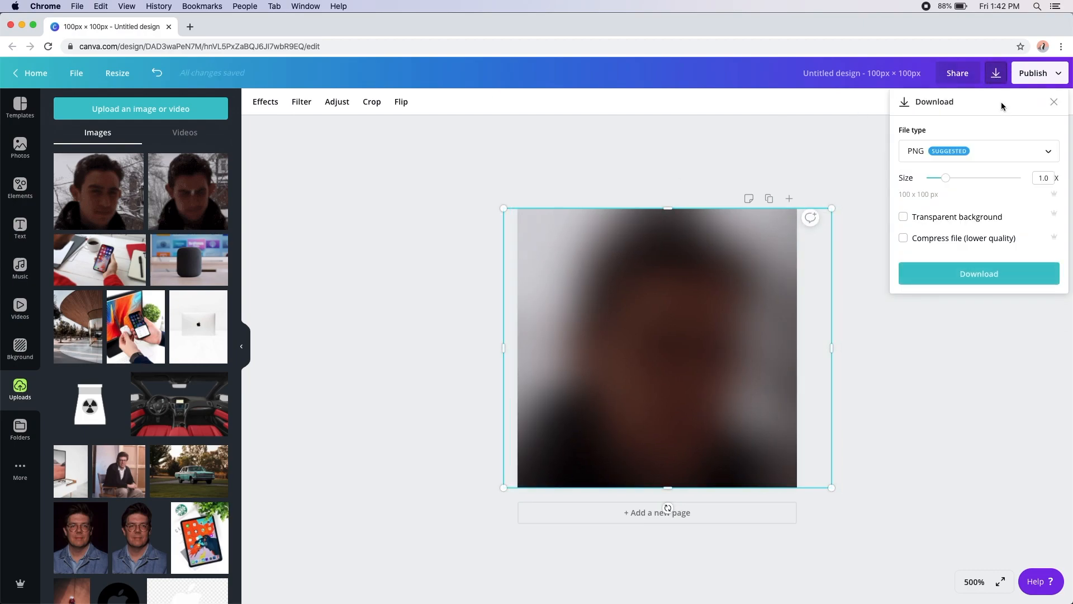
left_click(997, 272)
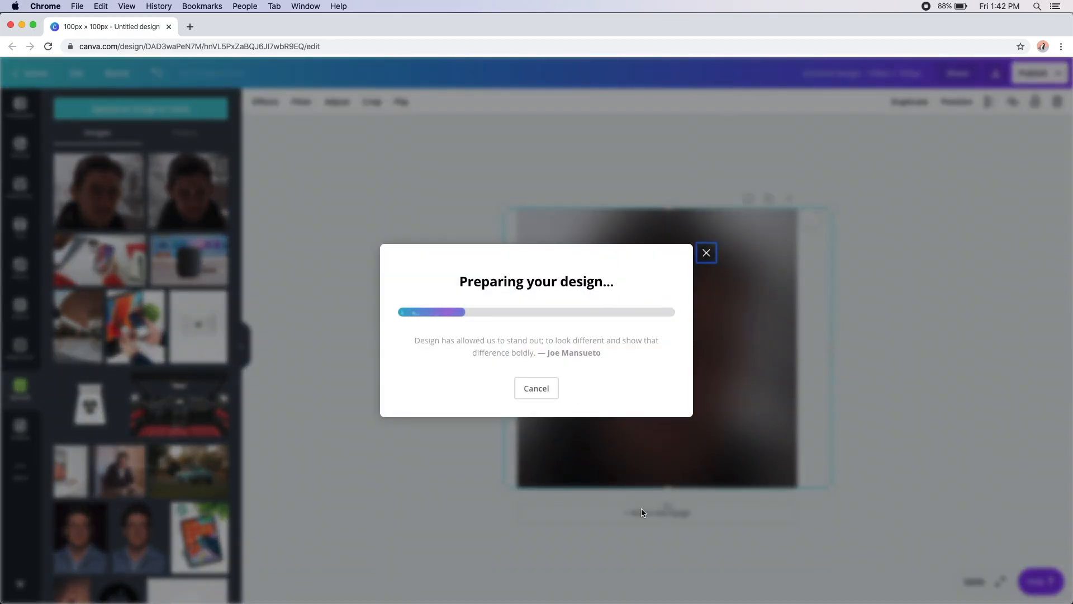
- Return to iMovie and add Untitled design.png from the Downloads folder as an overlay above the start of the video clip
mouse_move(409, 601)
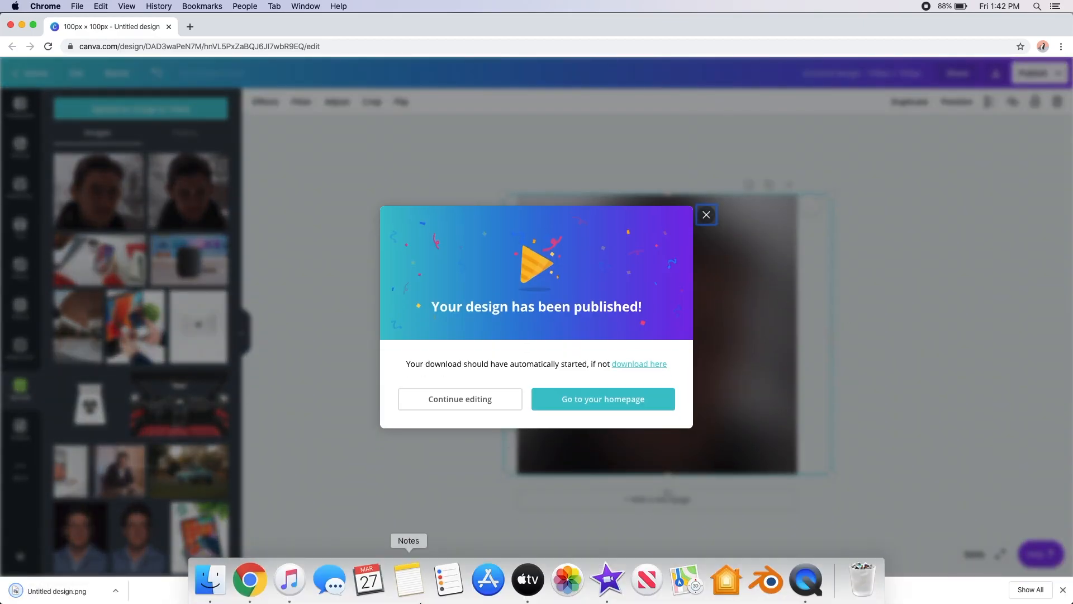
left_click(613, 597)
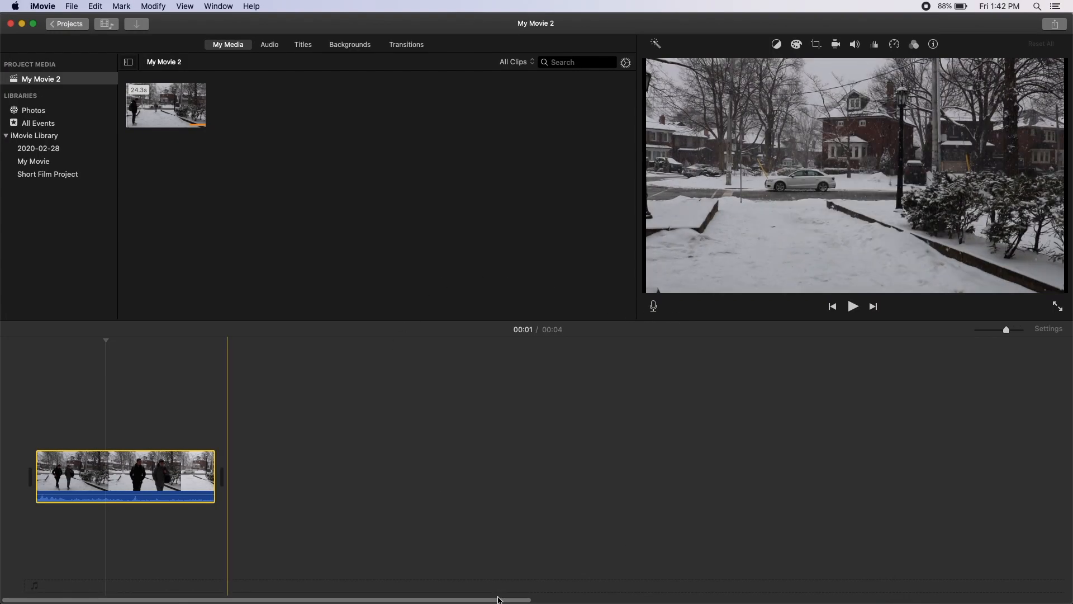
left_click(210, 582)
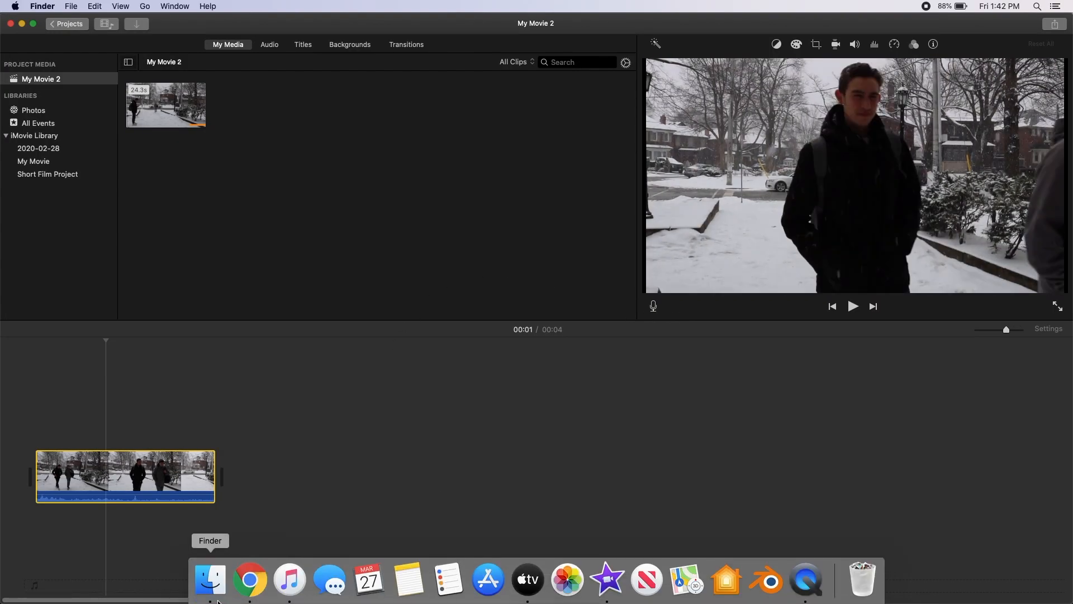
left_click(384, 161)
left_click_drag(445, 137, 37, 408)
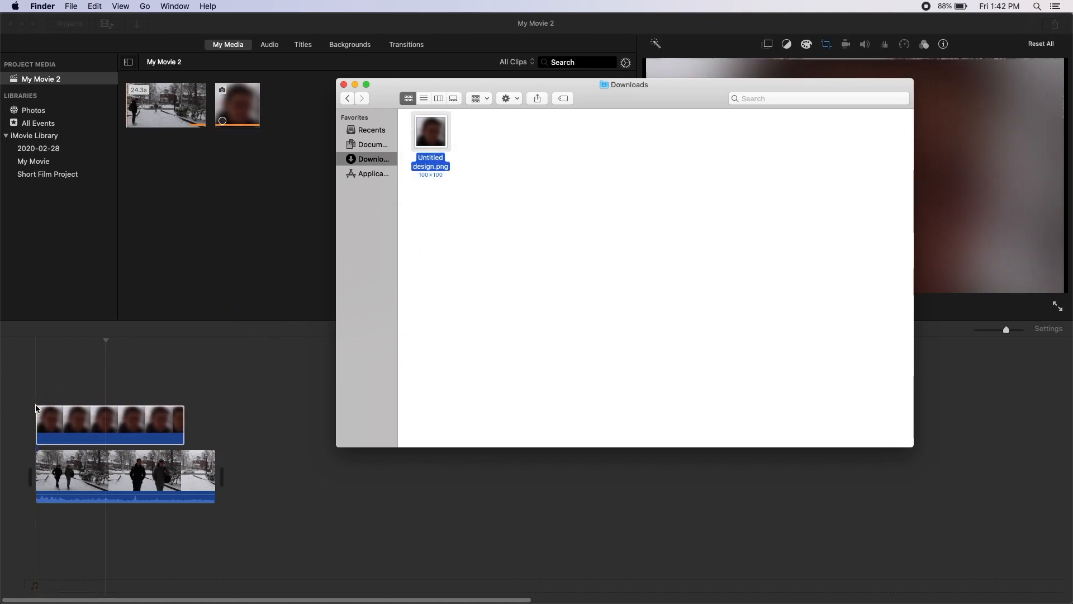
left_click(344, 85)
- Extend the blurred image overlay to the video clip's full length and set its crop style to Fit
left_click(184, 422)
left_click_drag(184, 421, 213, 422)
left_click(79, 424)
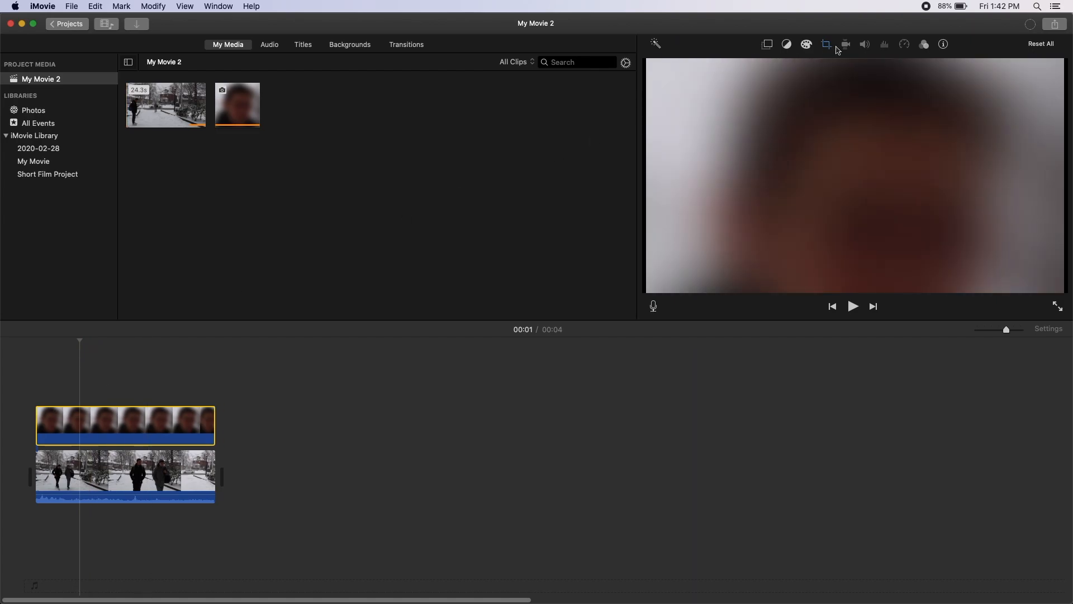
left_click(825, 45)
left_click(688, 67)
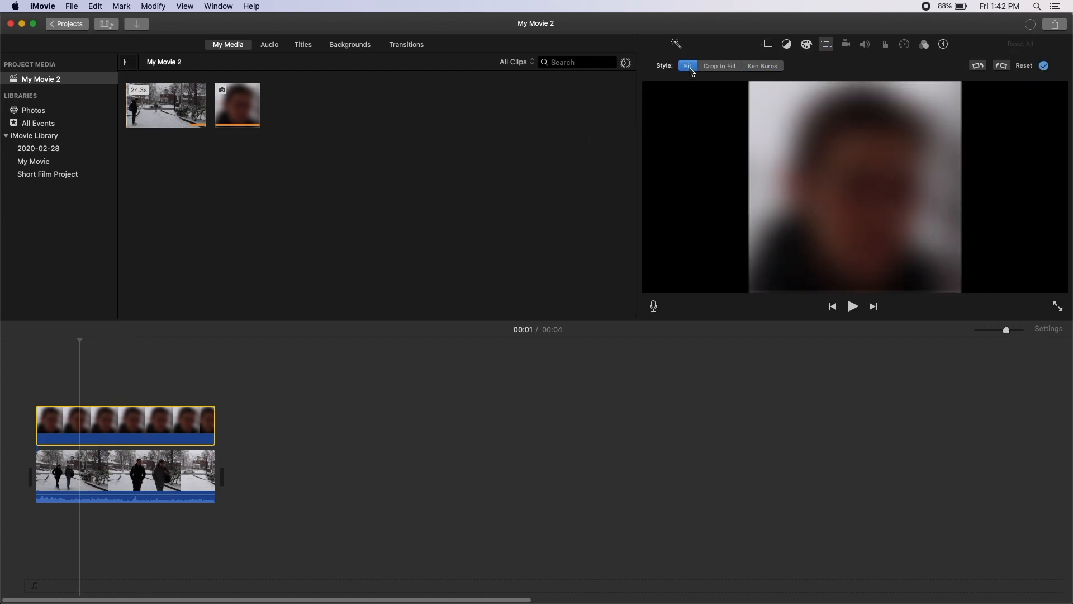
- Set the blurred image to Picture in Picture and move it over the head of the man in the black coat
left_click(766, 45)
left_click(695, 65)
left_click(873, 106)
left_click_drag(957, 139, 813, 124)
- Set the overlay's dissolve duration to 0 and return the playhead to the start of the clip
left_click(62, 425)
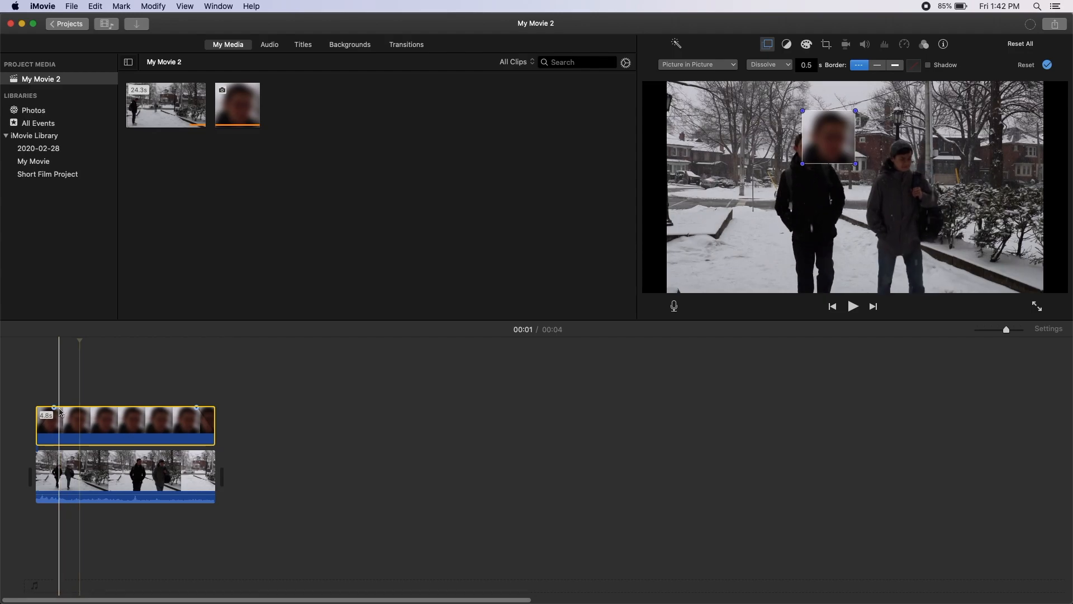
left_click(34, 436)
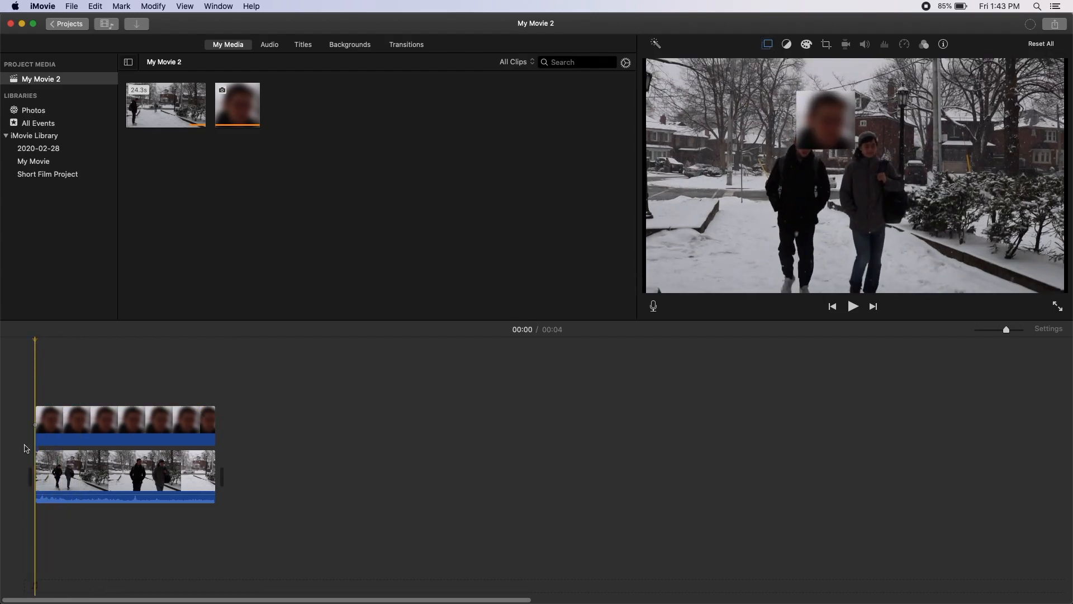
left_click(48, 427)
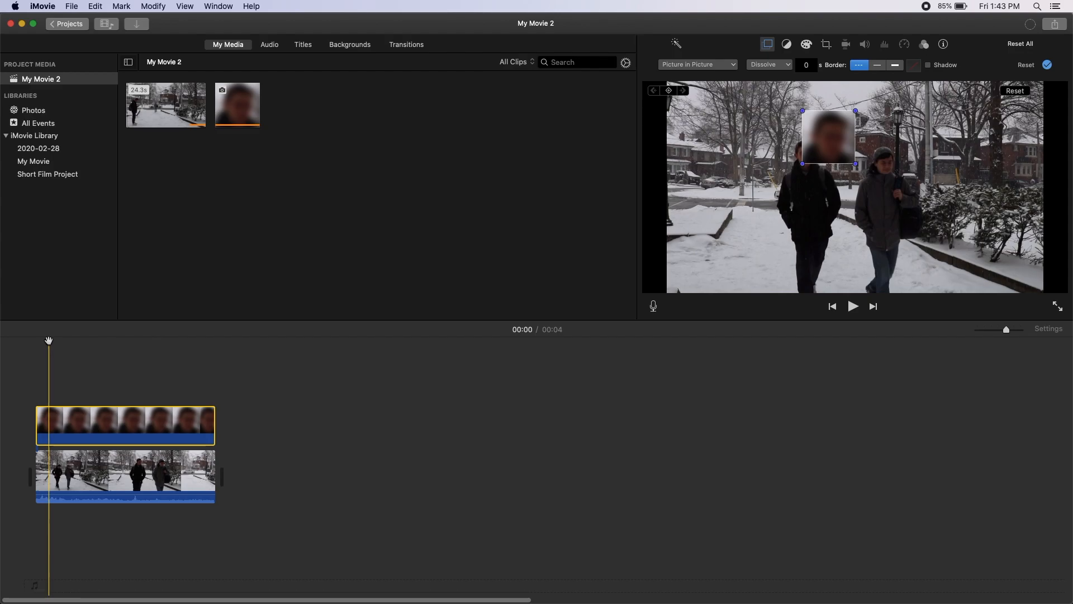
left_click_drag(49, 341, 33, 341)
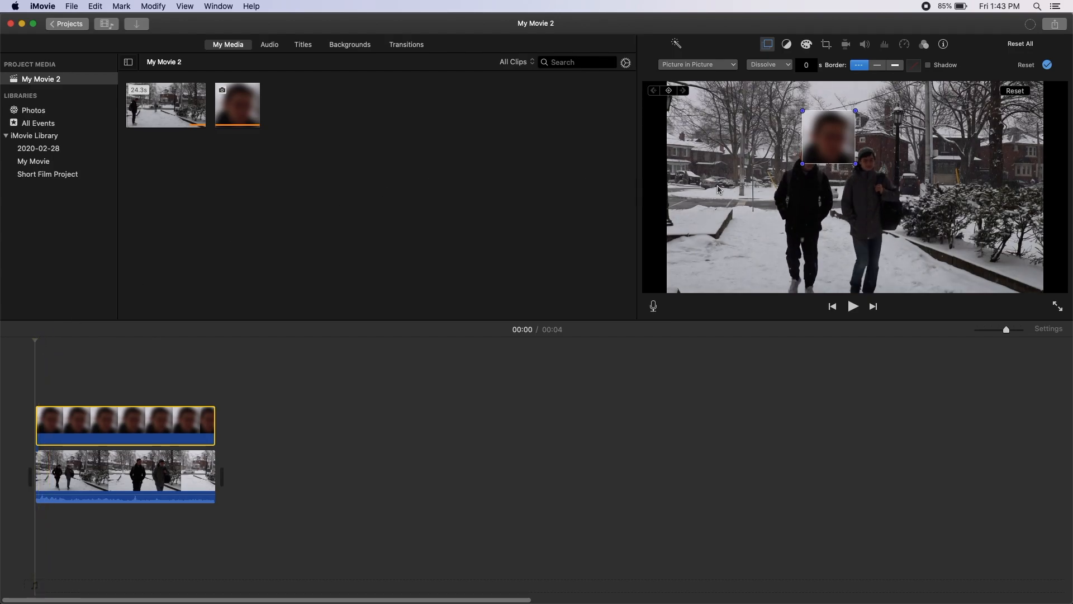
- Shrink the blurred overlay and fit it over the black-coated man's face at the start of the clip
left_click_drag(802, 111, 804, 145)
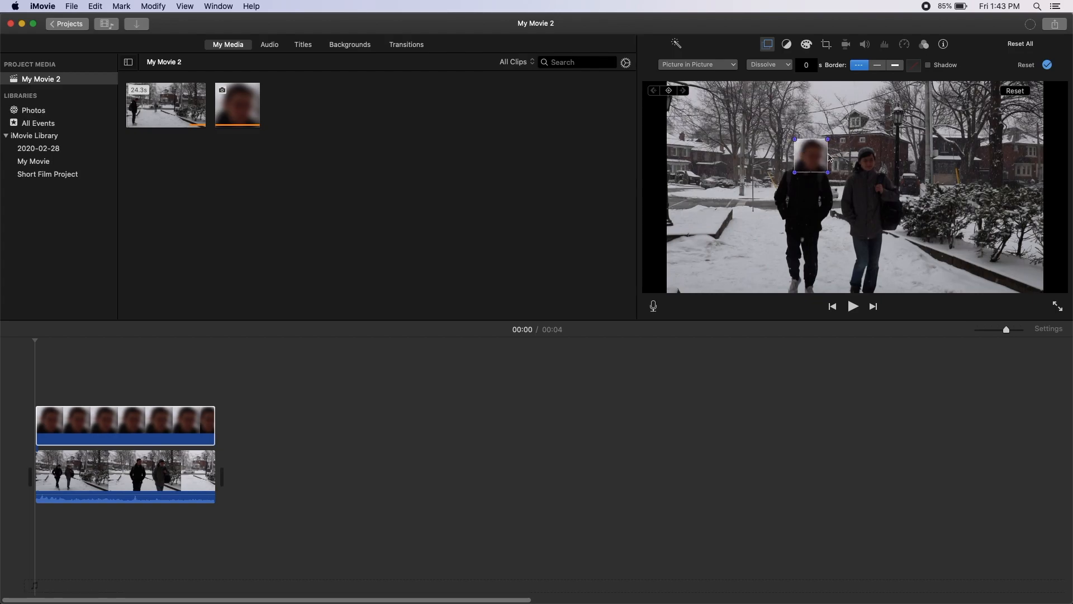
left_click_drag(792, 141, 807, 155)
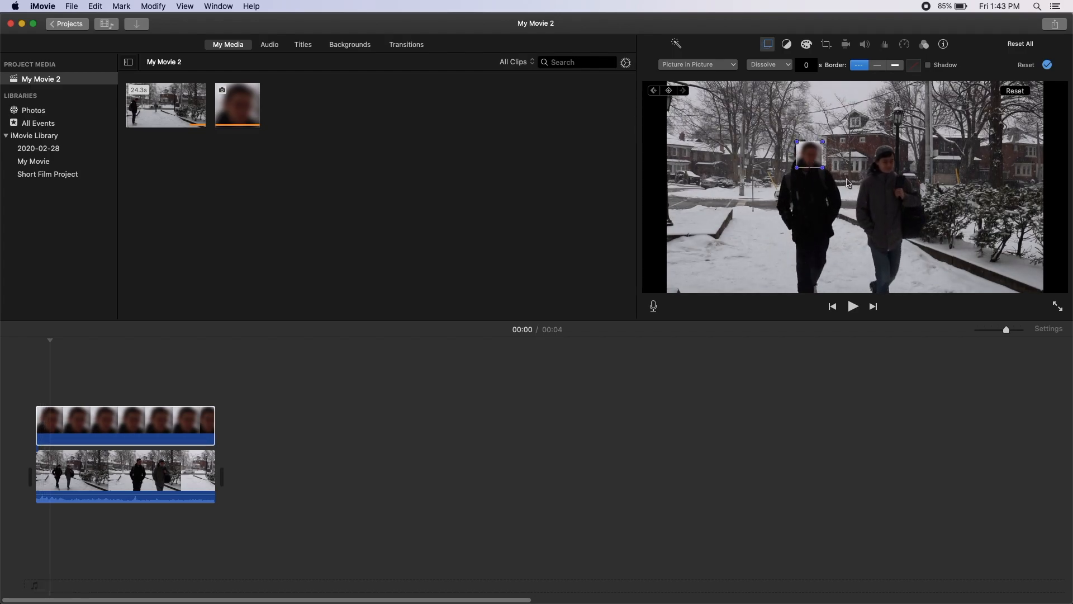
- Reposition the blurred overlay over the black-coated man's face as he walks during the clip's first second
left_click_drag(823, 166, 811, 164)
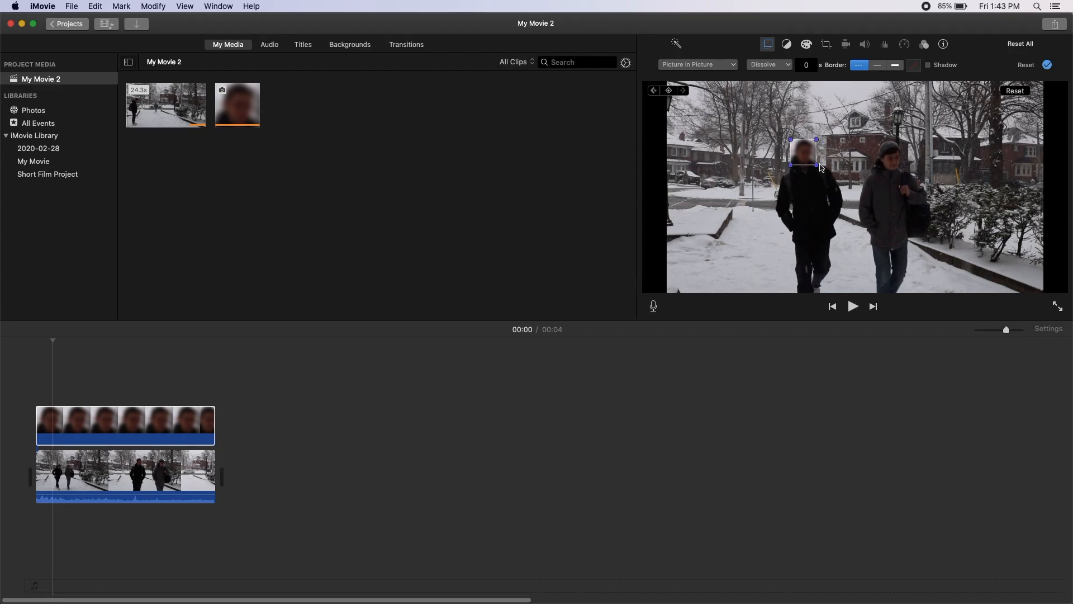
left_click_drag(806, 158, 808, 156)
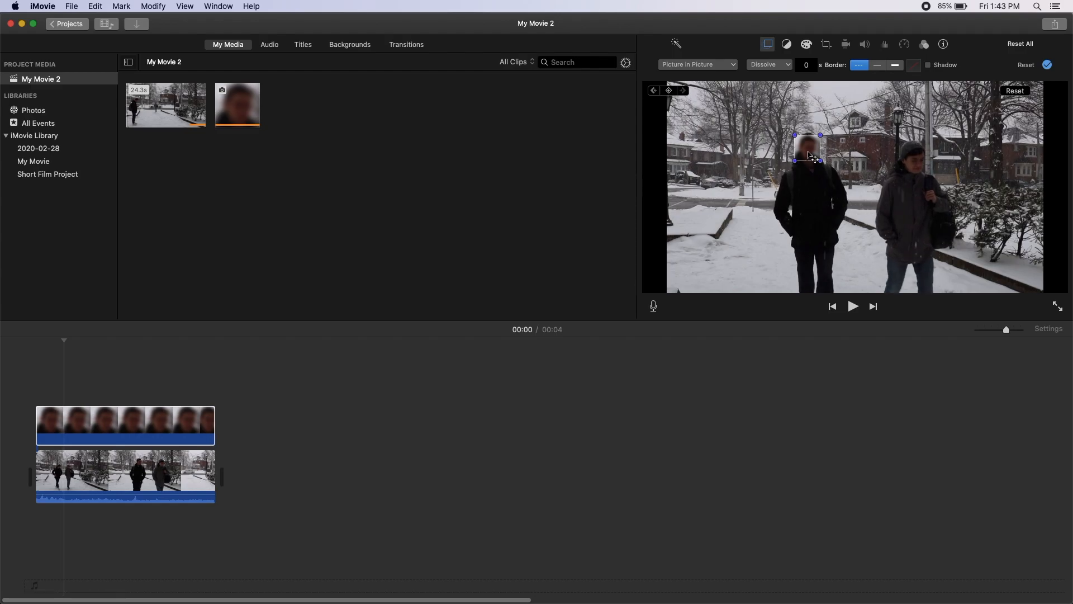
key("Right")
key("Right")
left_click_drag(810, 152, 826, 146)
- Advance frame by frame past 00:01, enlarging and moving the blurred overlay to stay on the approaching man's face
key("Right")
key("Right")
key("Right")
key("Right")
key("Right")
key("Right")
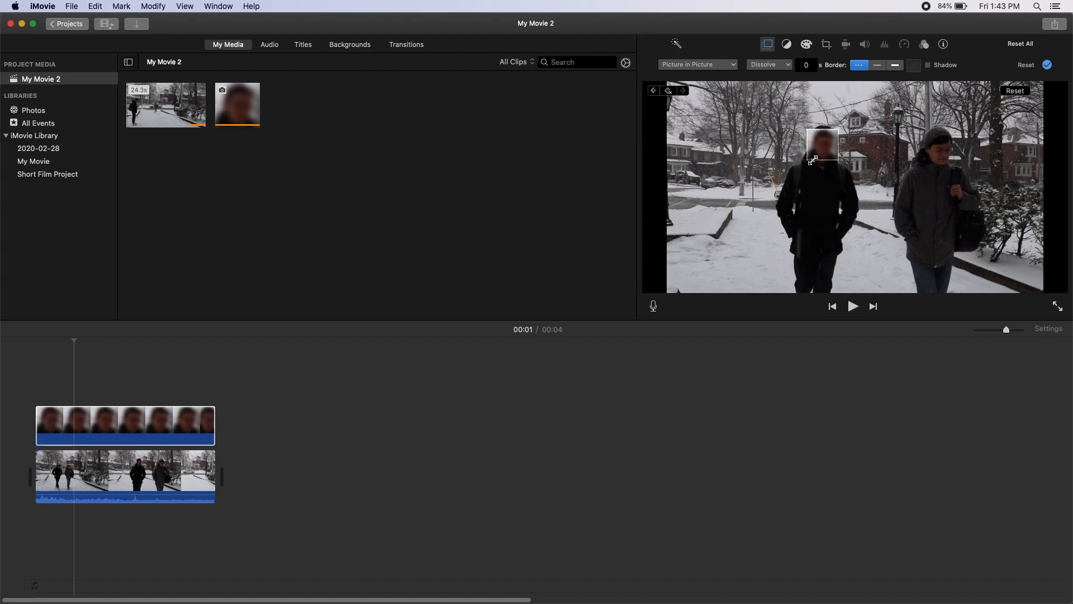
key("Right")
key("Right")
key("Right")
key("Right")
key("Right")
key("Right")
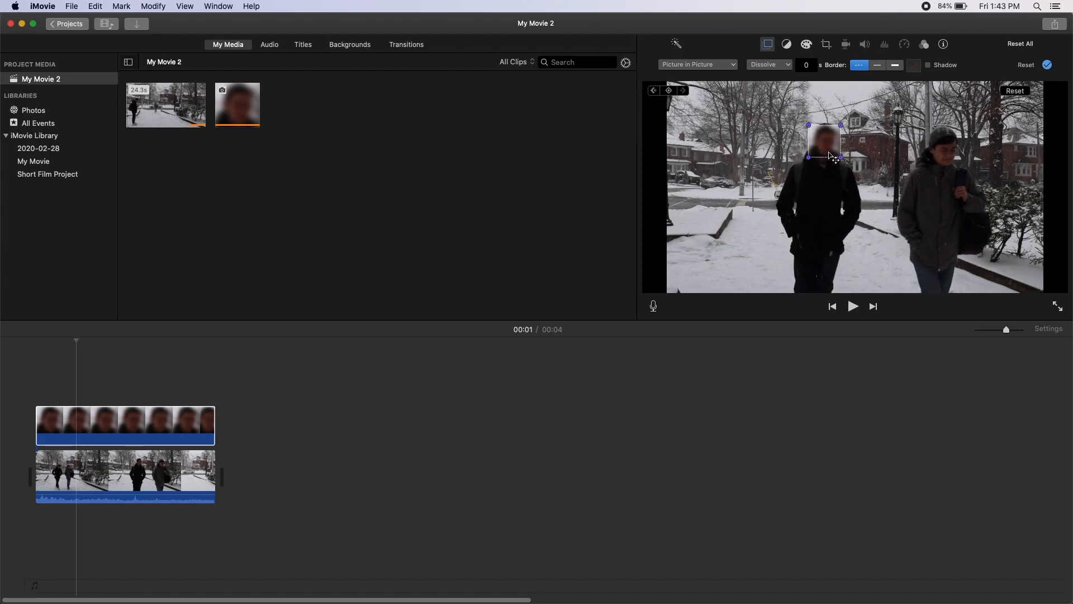
left_click_drag(826, 149, 835, 147)
- Track the man's face with the blurred overlay frame by frame until he leaves the shot at about 00:02, and apply the picture-in-picture changes
key("Right")
key("Right")
key("Right")
key("Right")
key("Right")
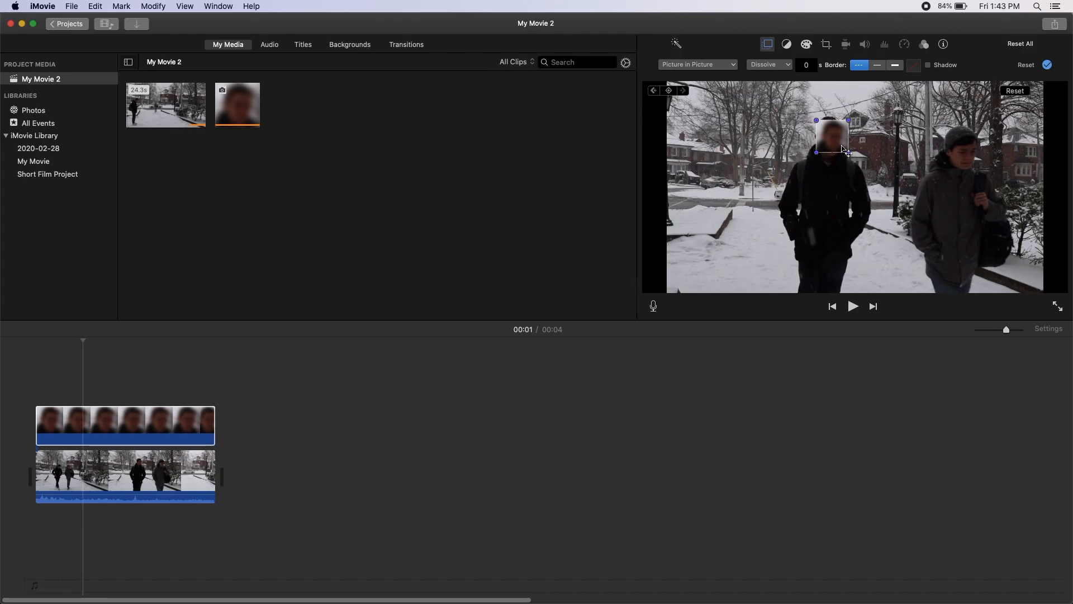
key("Right")
key("Right")
left_click_drag(834, 150, 1059, 82)
key("Right")
key("Right")
key("Right")
key("Right")
key("Right")
key("Right")
key("Right")
key("Right")
key("Right")
key("Right")
key("Right")
key("Right")
key("Right")
key("Right")
key("Right")
key("Right")
key("Right")
key("Right")
key("Right")
key("Right")
key("Right")
key("Right")
key("Right")
key("Right")
key("Right")
key("Right")
key("Right")
key("Right")
key("Right")
key("Right")
key("Right")
key("Right")
key("Right")
key("Right")
key("Right")
key("Right")
key("Right")
key("Right")
key("Right")
key("Right")
key("Right")
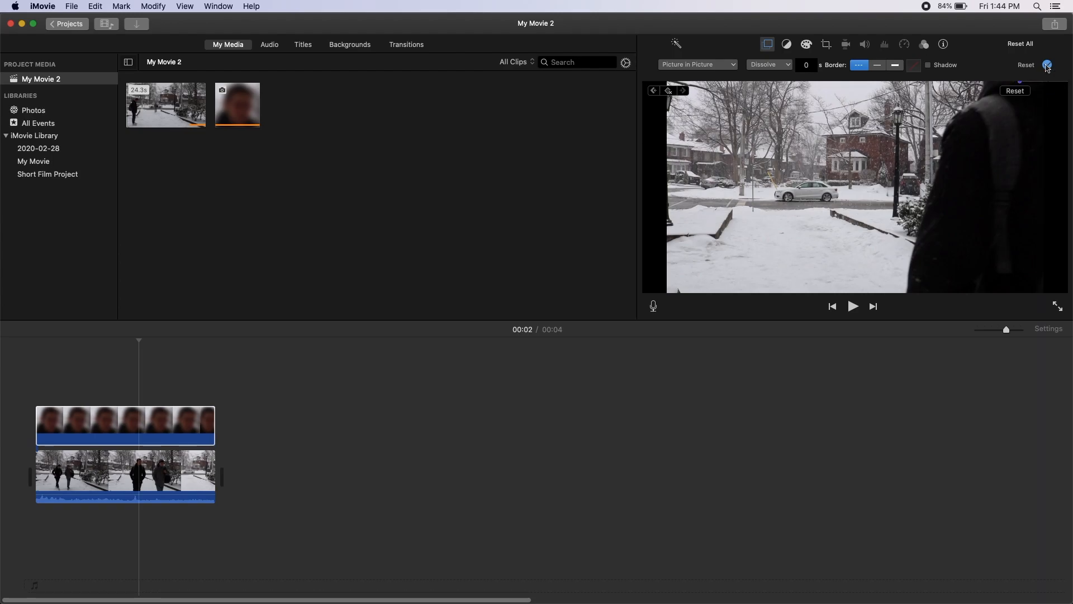
left_click(1049, 65)
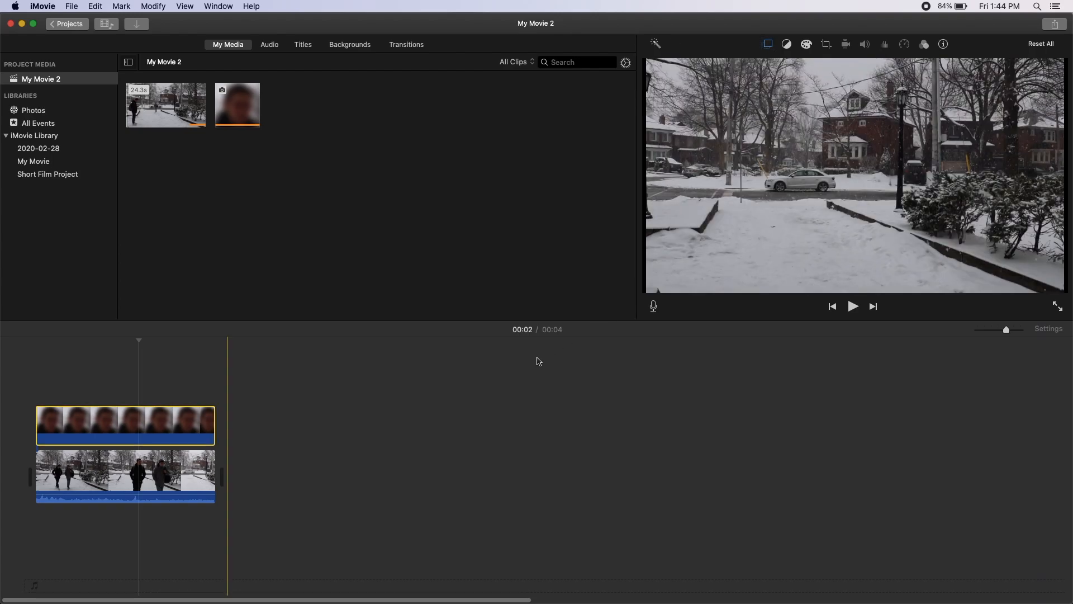
- Play the movie from the start to check how the blur follows the man's face
left_click(25, 399)
key("space")
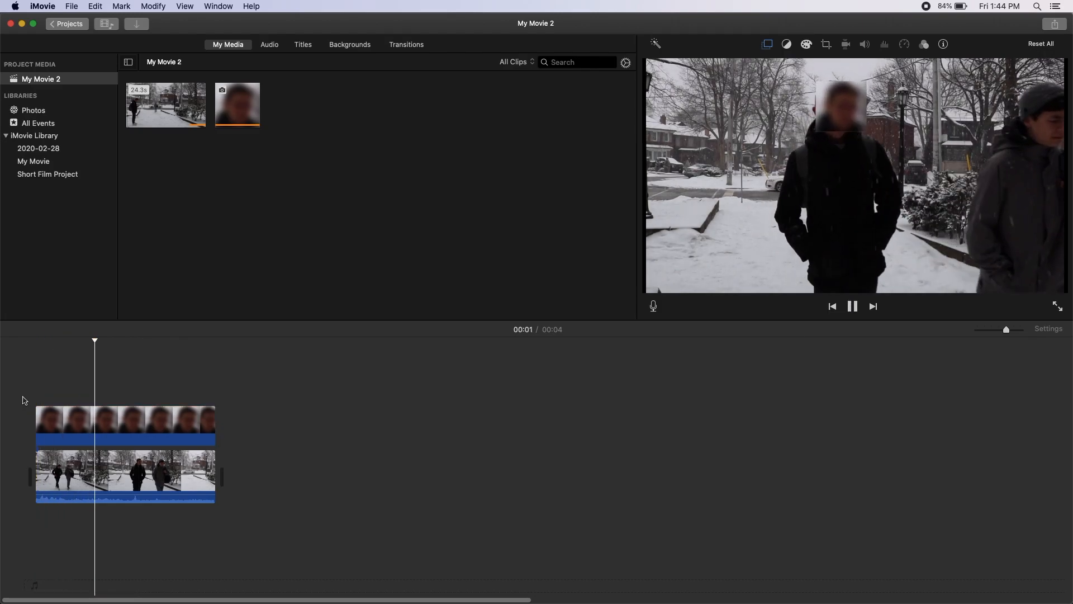
key("space")
left_click(148, 422)
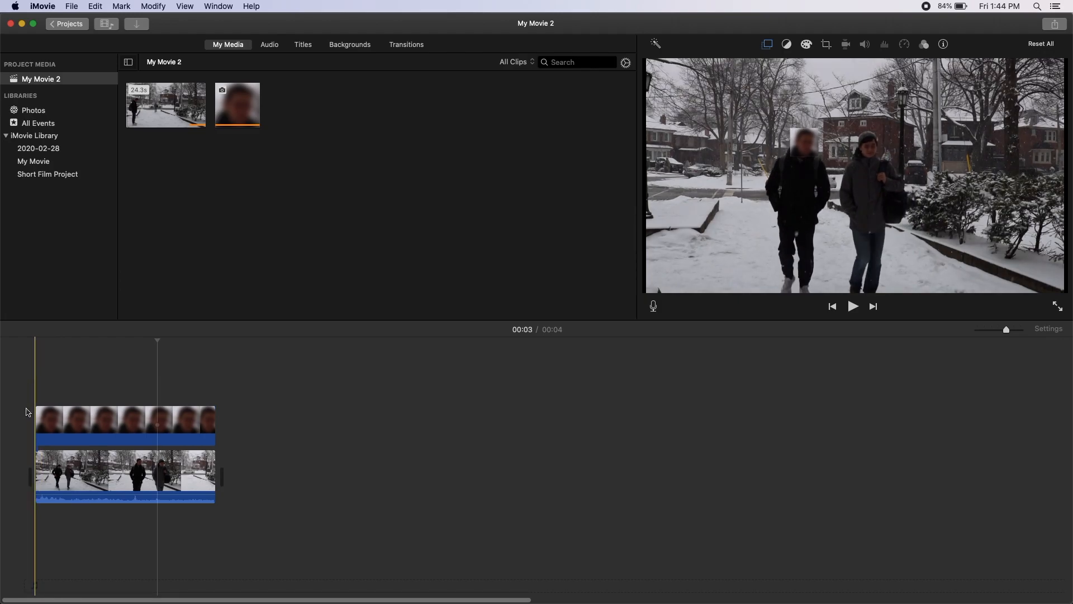